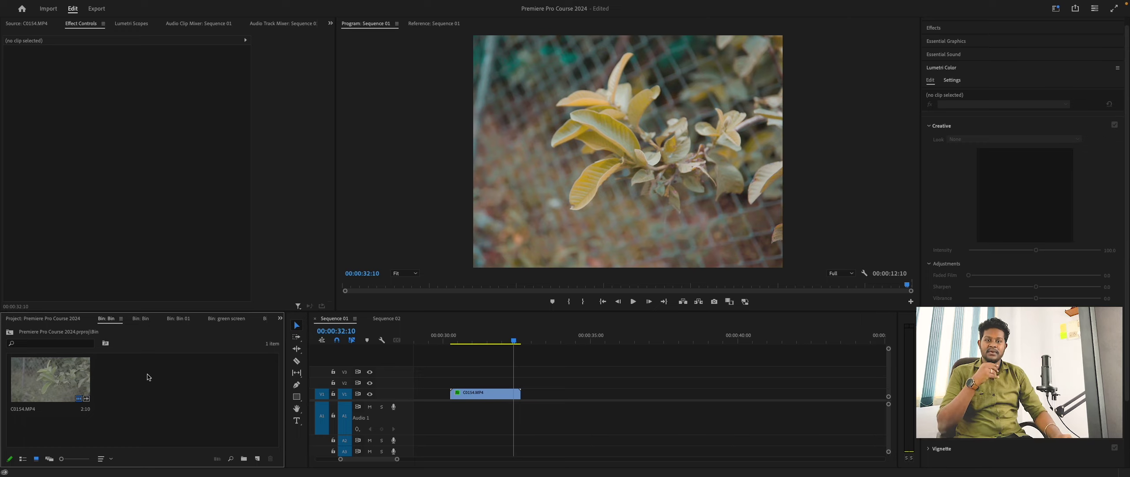
Import the Bubbles_Away WAV sound from the Downloads folder into the bin
right_click(148, 377)
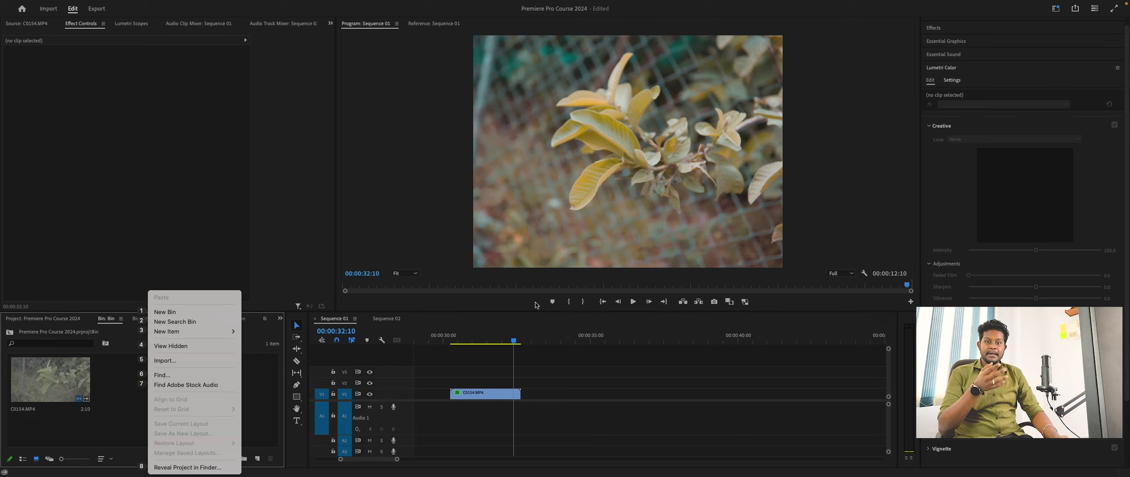
click(188, 361)
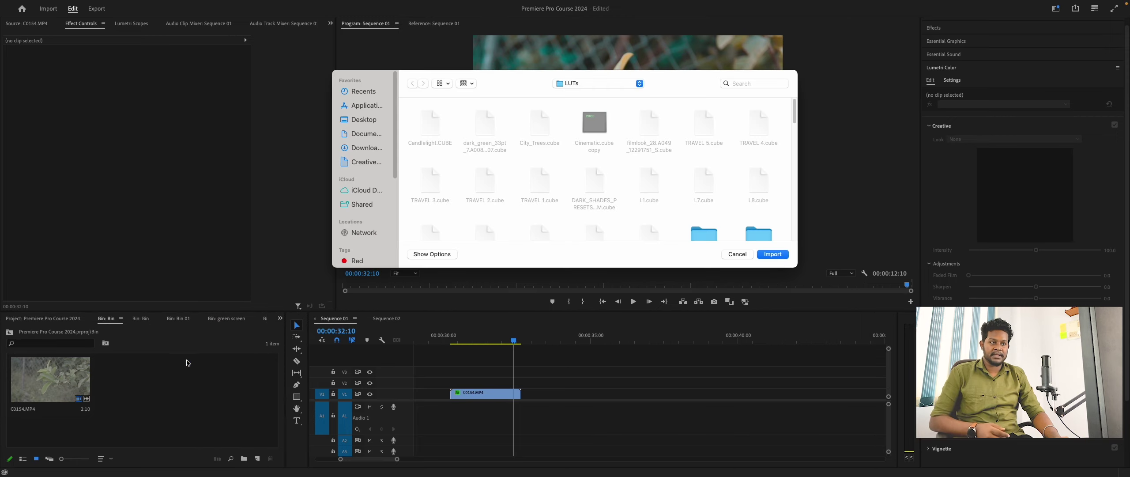
click(367, 147)
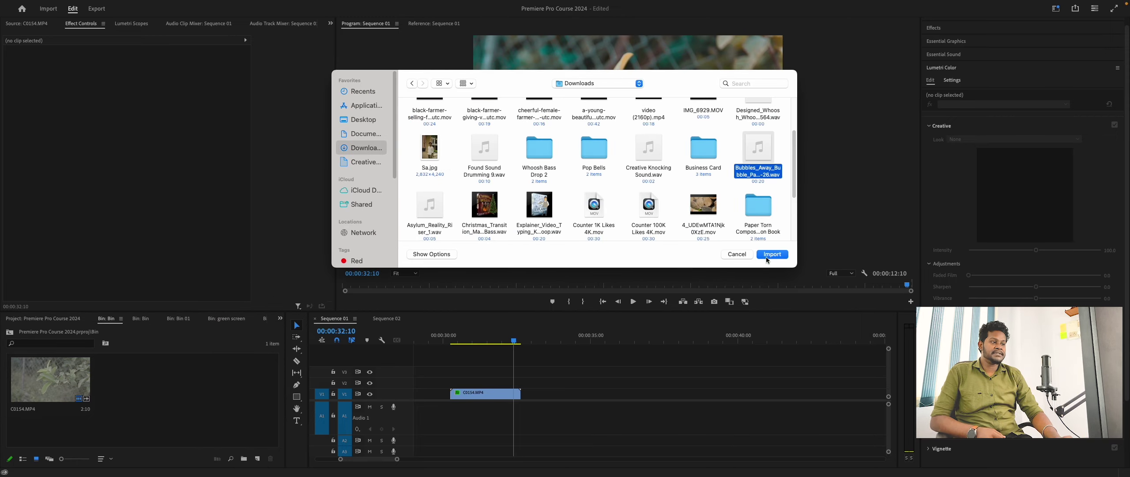
click(767, 256)
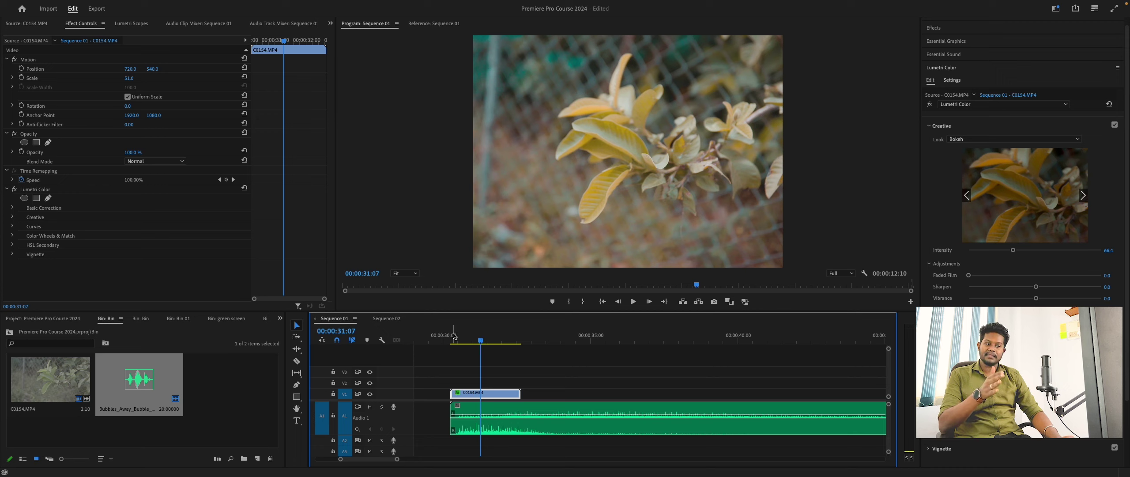
Set the volume level of the Bubbles_Away clip on Audio 1 to -10 dB at 00:00:30:20
click(467, 335)
click(487, 416)
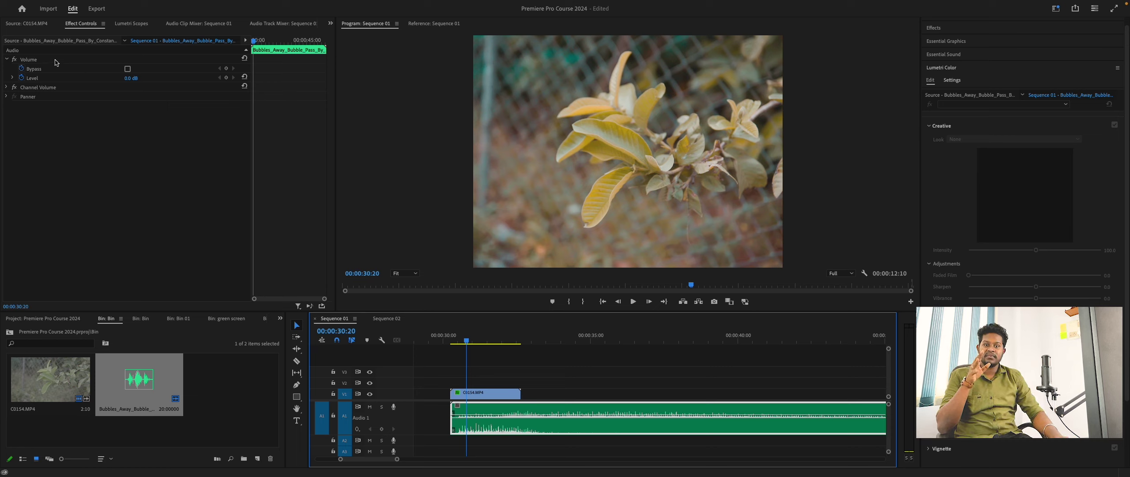
click(131, 81)
drag(130, 78, 106, 78)
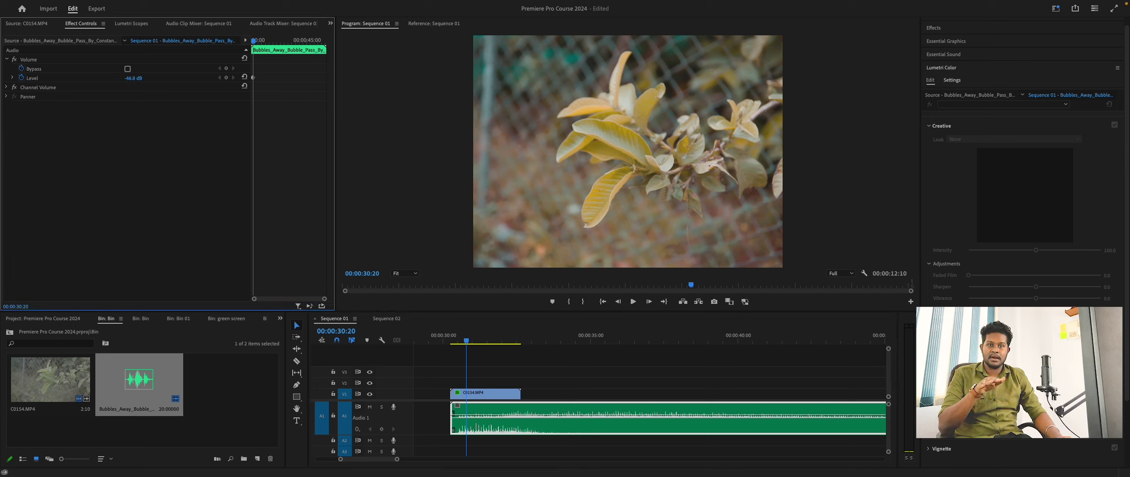
drag(106, 77, 138, 78)
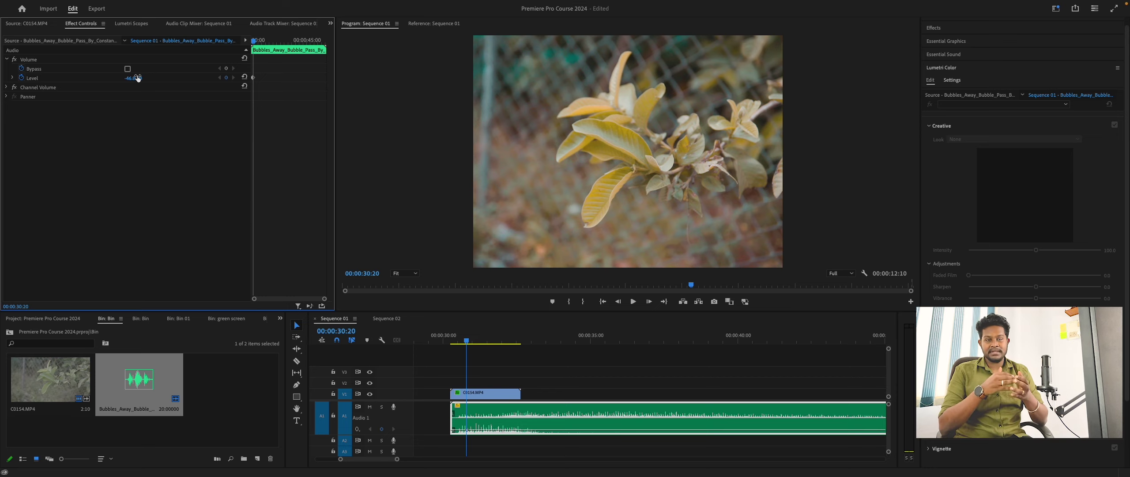
click(138, 78)
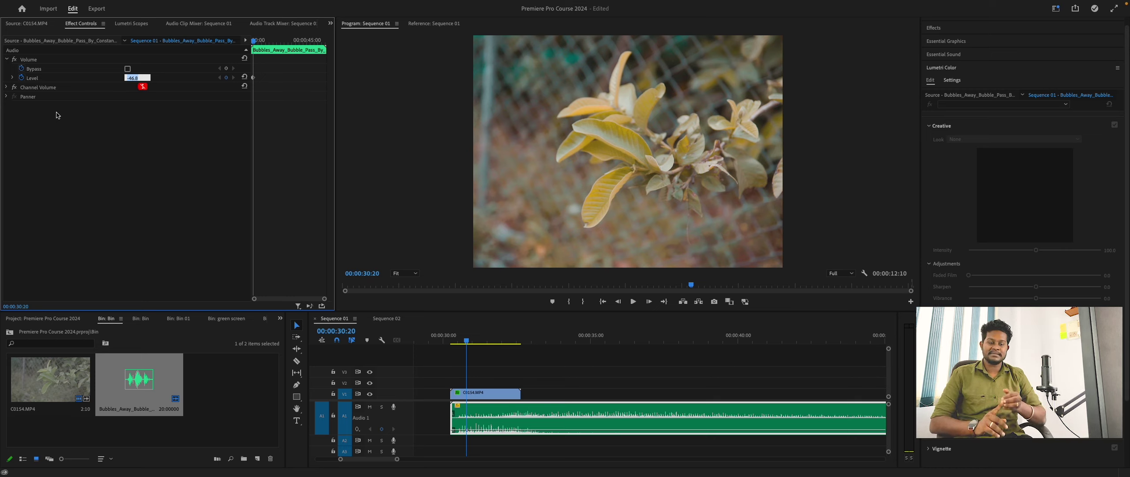
text(-10)
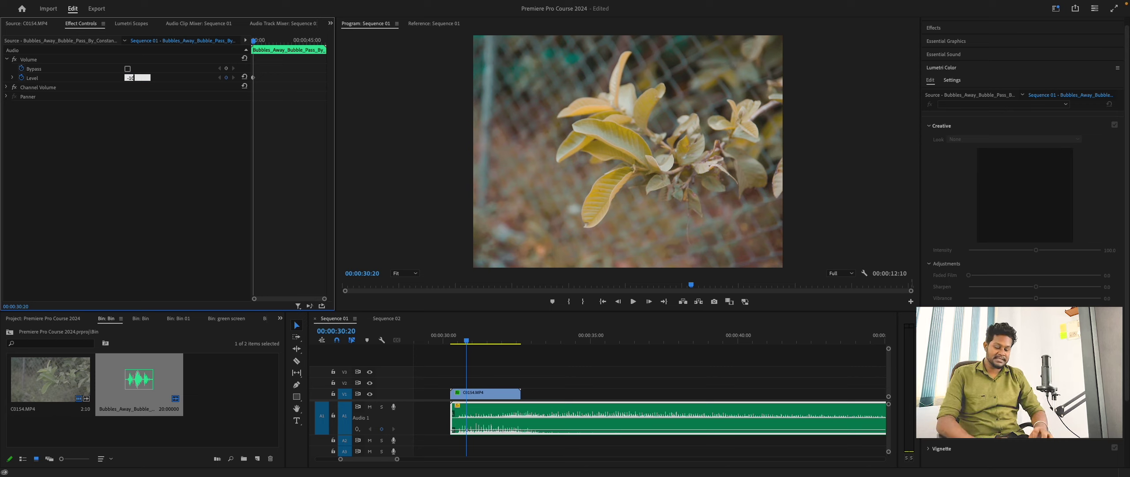
key(Return)
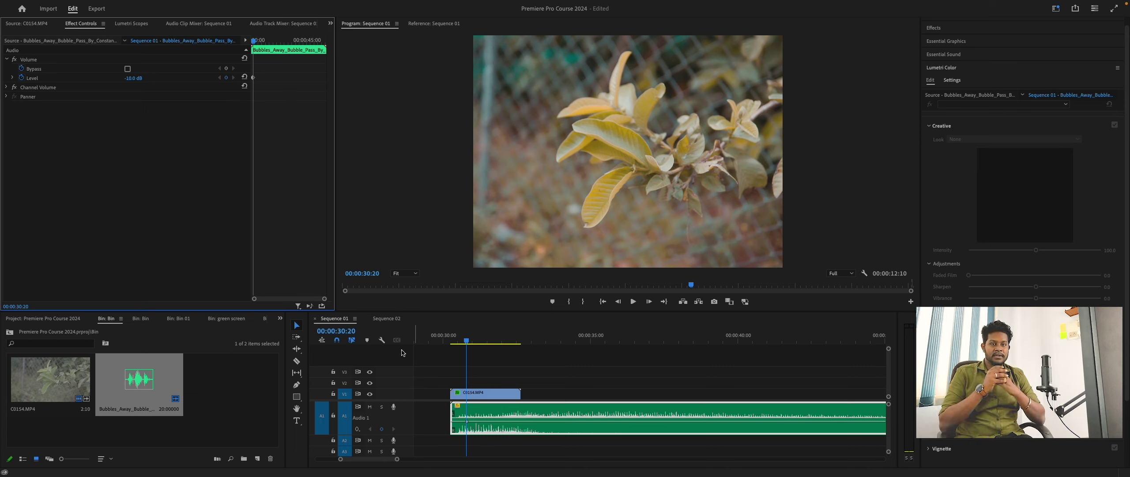
drag(467, 347, 479, 347)
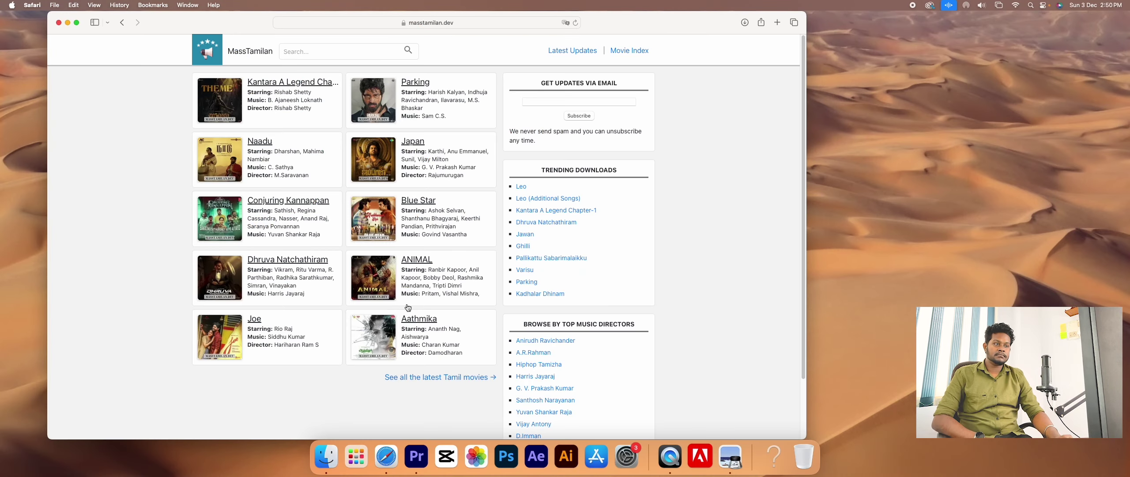
Switch to Safari, search the MassTamilan site for "leo" and open the Leo album page
click(328, 52)
text(leo)
click(408, 50)
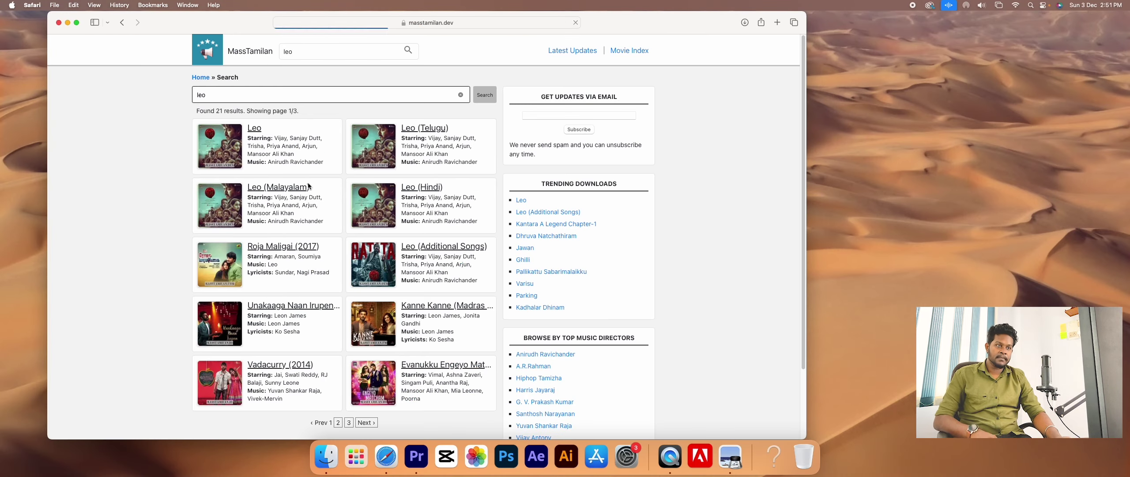
click(254, 129)
click(376, 41)
Download the Anbenum song from the Leo album's track list
scroll(280, 237, down, 10)
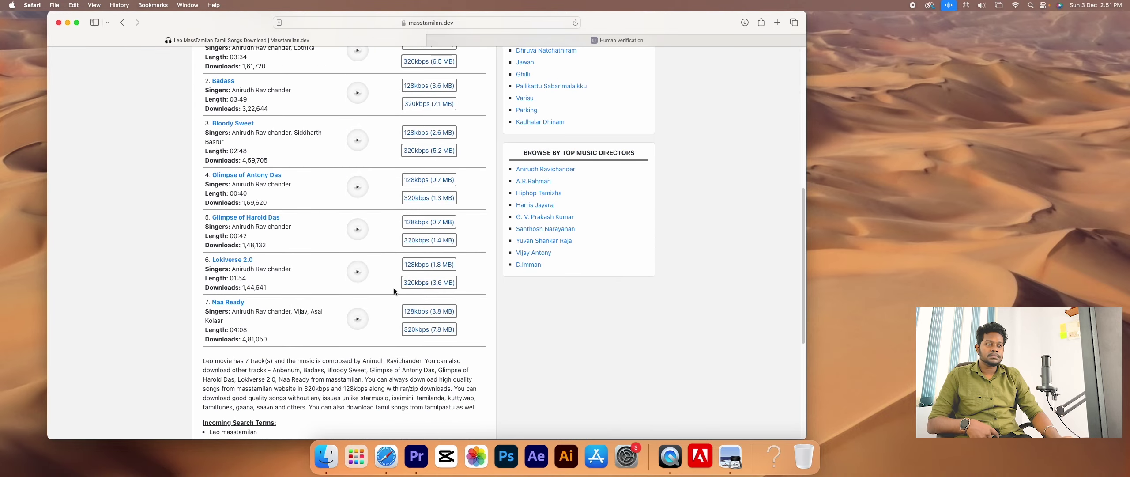
click(444, 43)
click(420, 155)
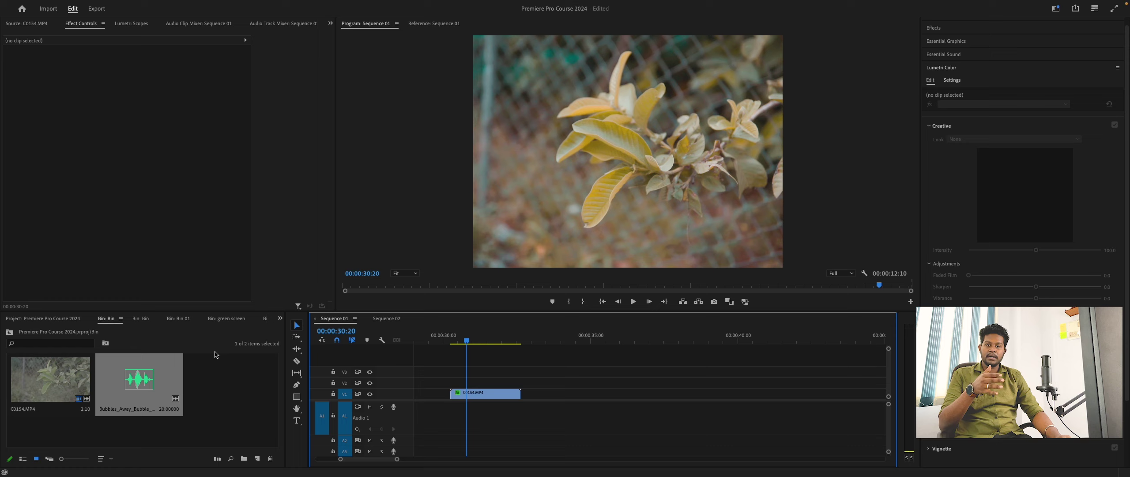
Switch back to Premiere Pro and import the Anbenum MP3 from the Downloads folder into the bin
click(210, 393)
right_click(209, 393)
click(230, 366)
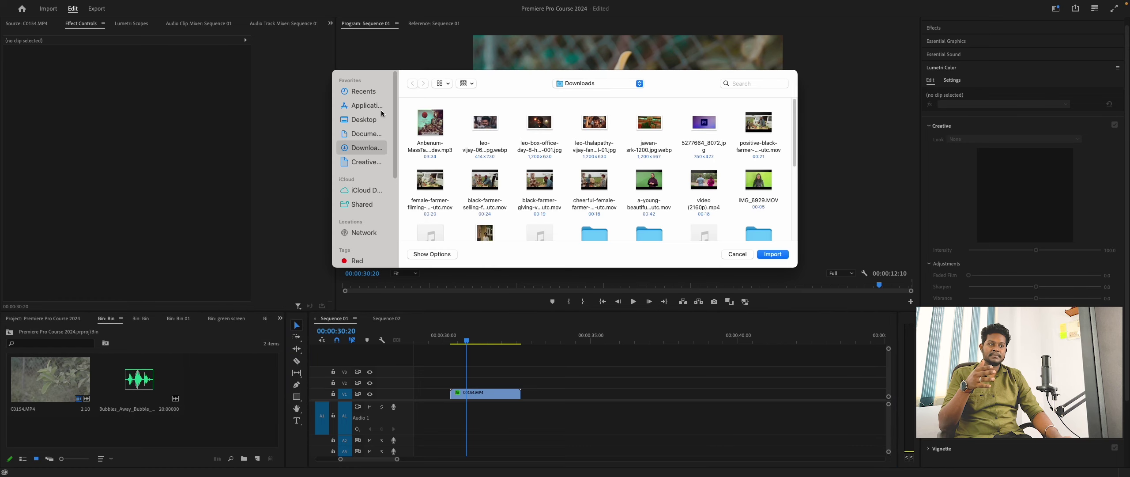
click(430, 123)
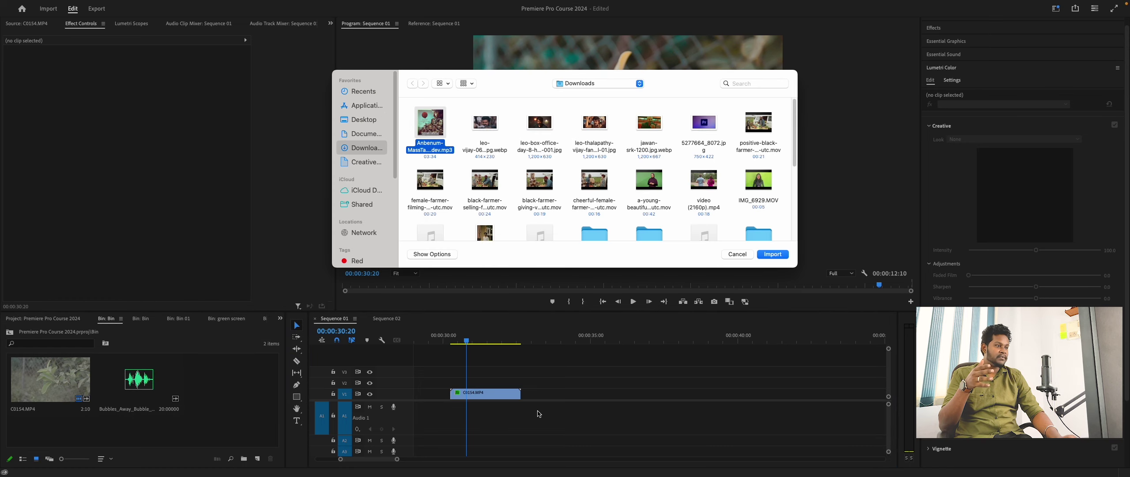
click(788, 255)
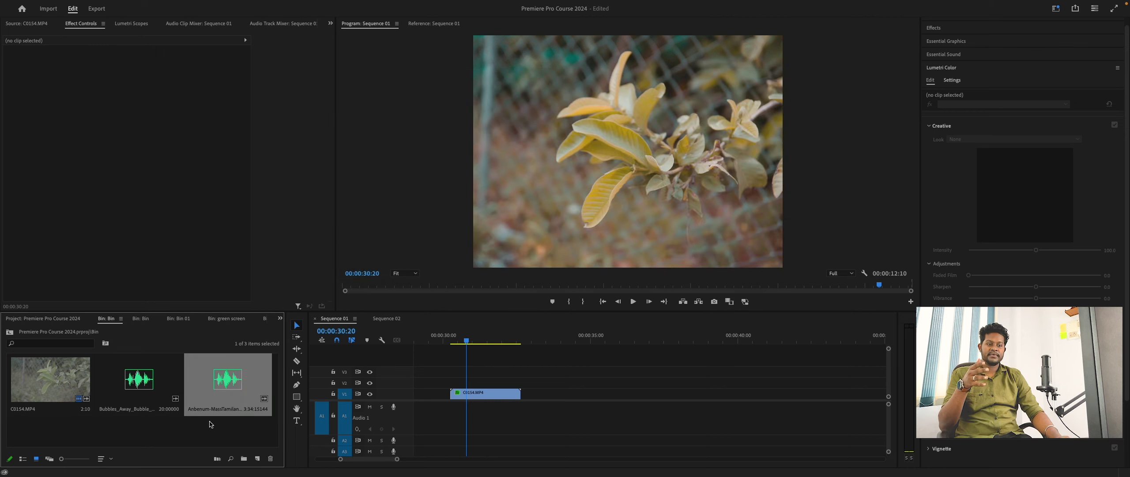
Open the Anbenum song in the Source Monitor and scrub its waveform to about 00:01:20
double_click(229, 392)
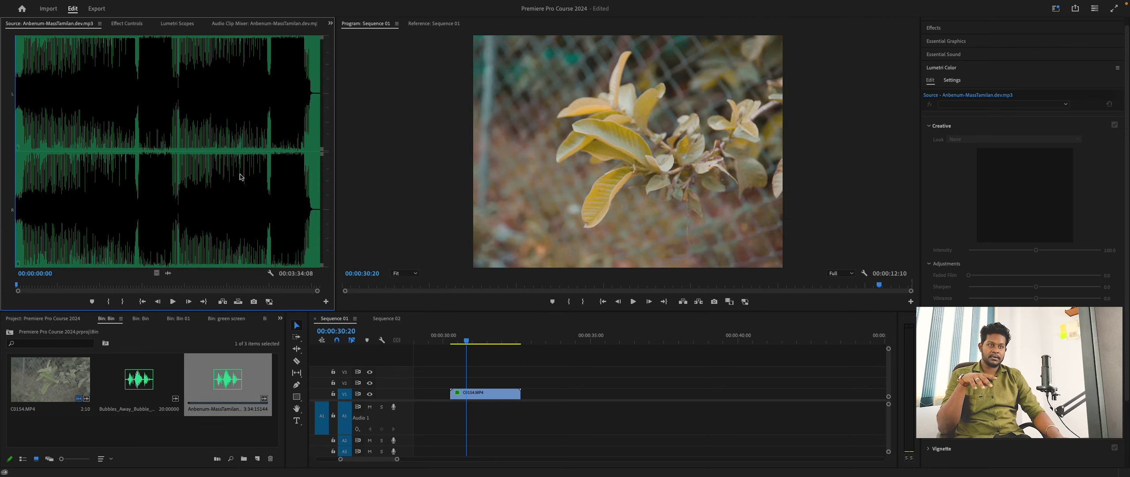
click(129, 286)
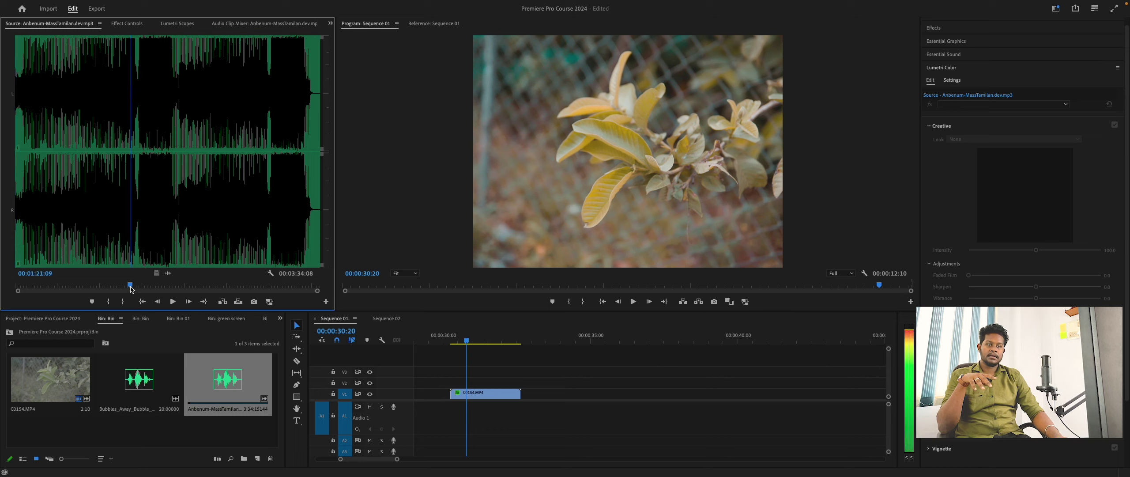
click(179, 428)
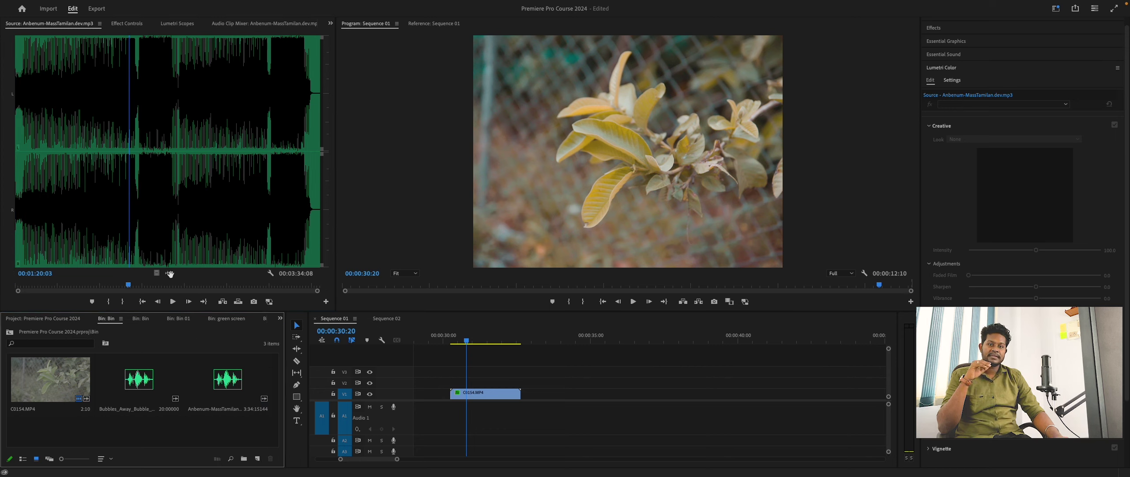
Place the Anbenum song on Audio 1, aligned with the start of the C0134.MP4 clip, and select it
drag(328, 326, 453, 417)
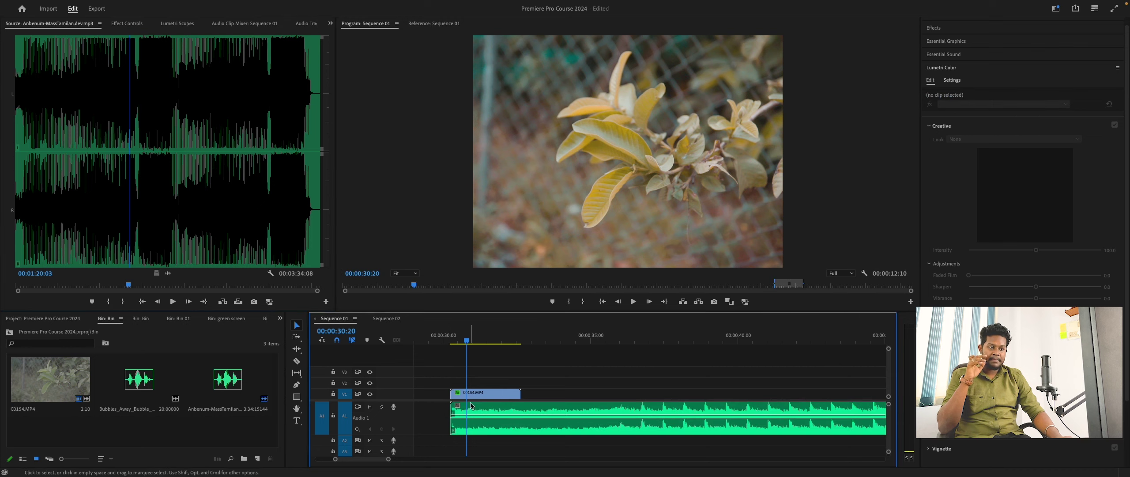
drag(389, 458, 352, 459)
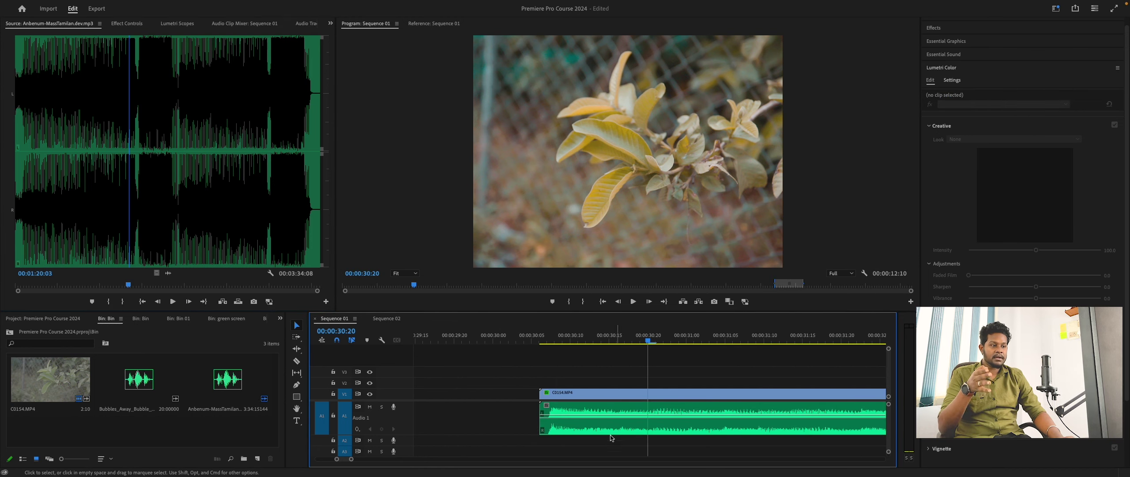
mouse_move(541, 410)
mouse_down()
mouse_move(671, 414)
mouse_move(541, 412)
mouse_up()
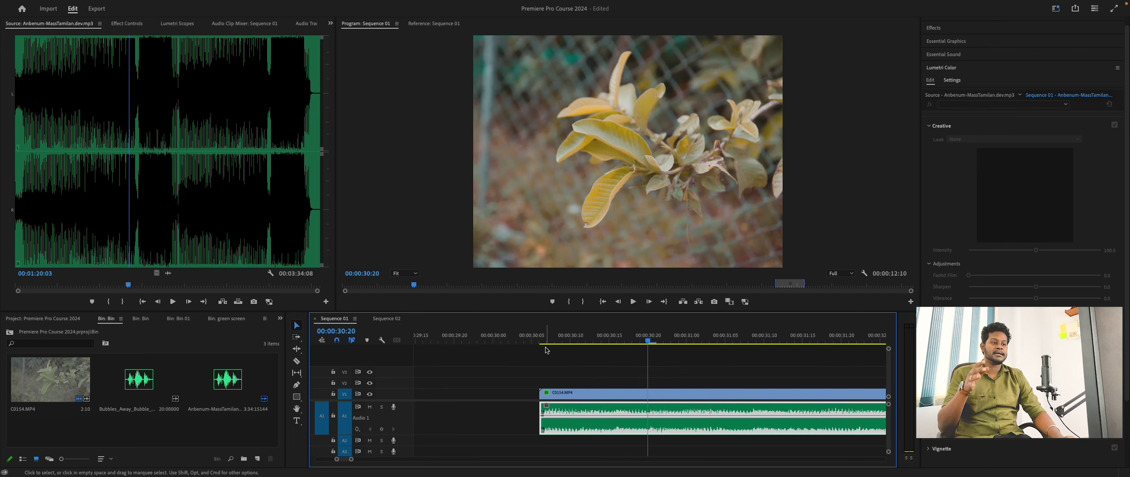
Play Sequence 01 from the start of the C0134.MP4 clip to listen to the song
click(539, 334)
key(space)
key(space)
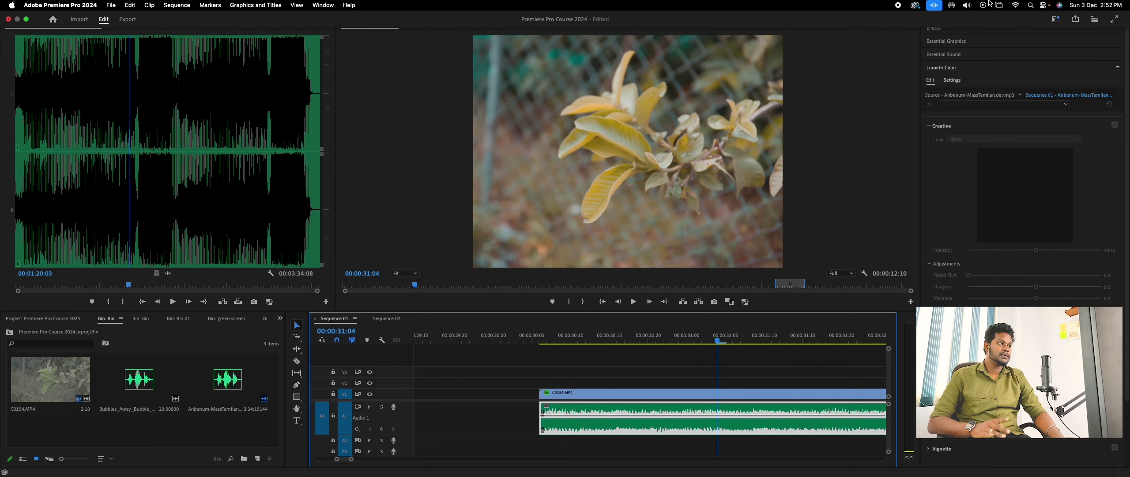
Raise the system sound volume to maximum and replay the sequence from near the start of the song
click(965, 5)
drag(1022, 33, 1080, 33)
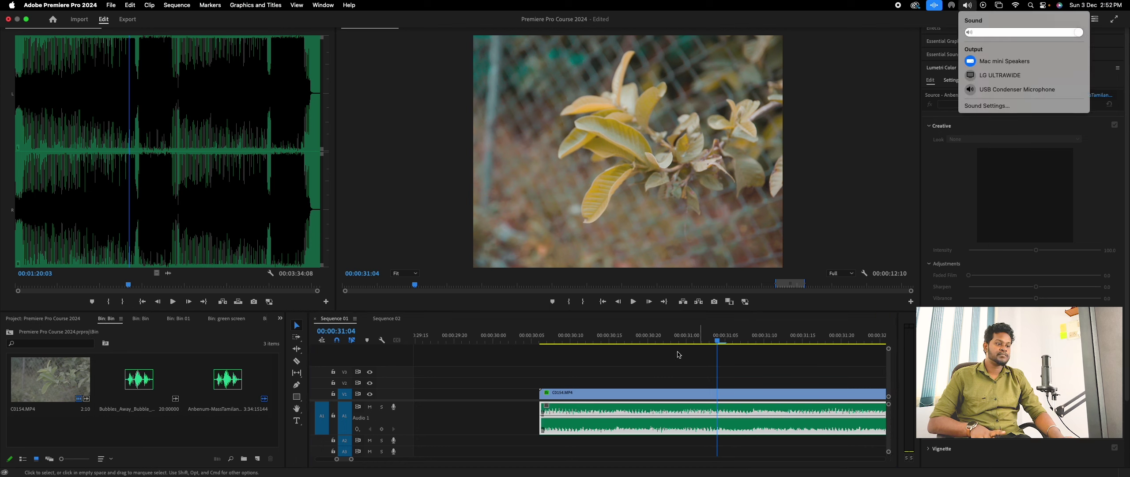
click(556, 342)
key(space)
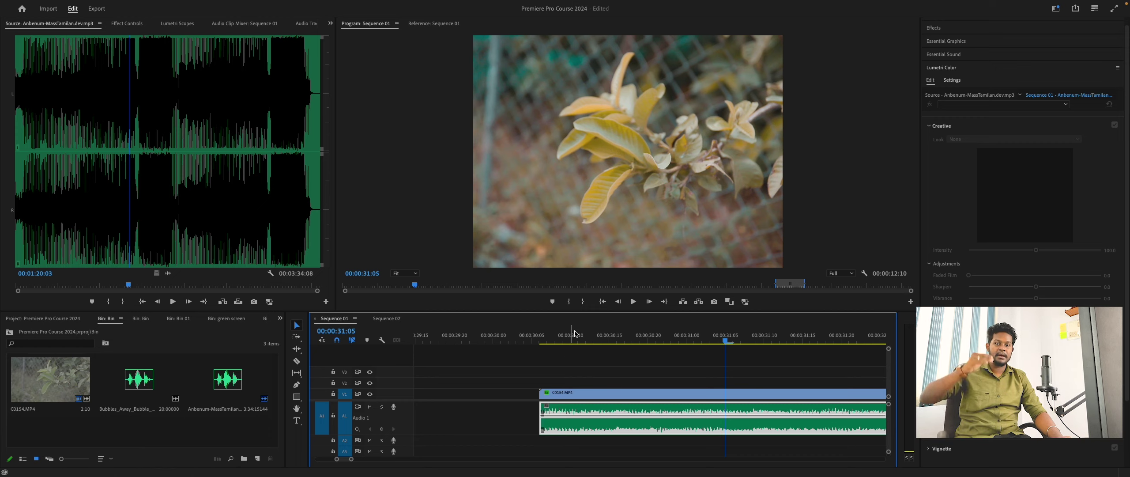
click(578, 340)
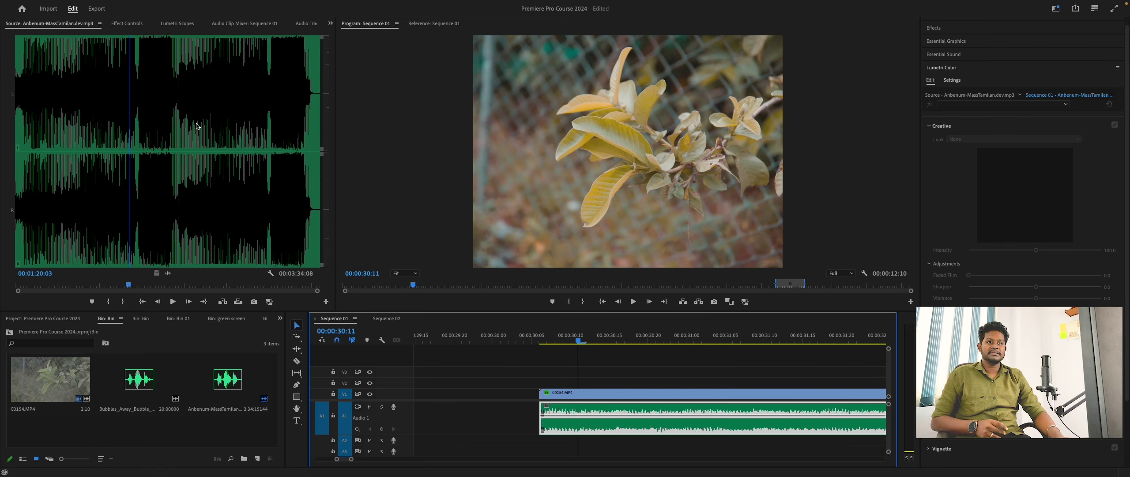
Add a volume Level keyframe to the Anbenum clip at 00:00:30:16
click(138, 23)
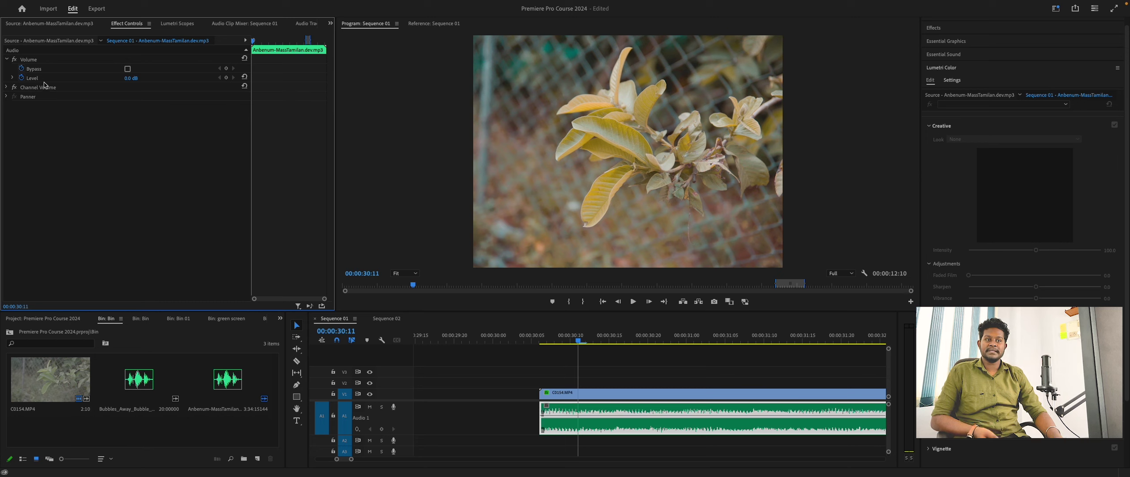
click(624, 341)
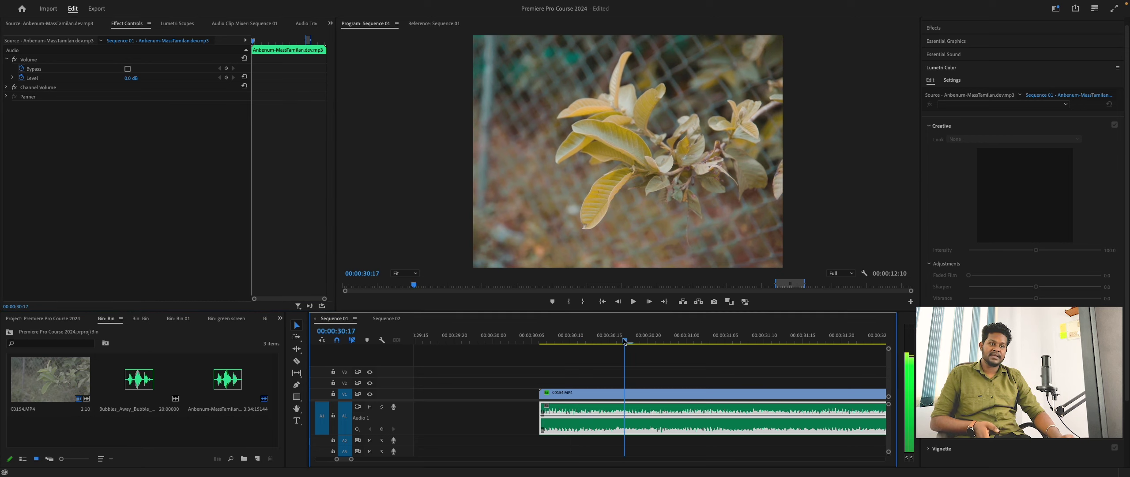
drag(325, 299, 298, 299)
click(617, 338)
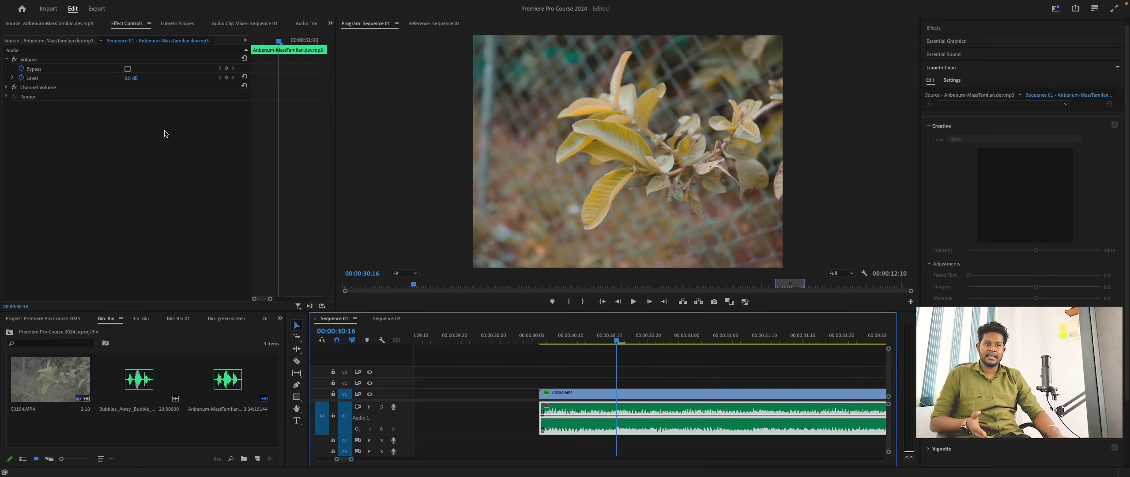
click(226, 77)
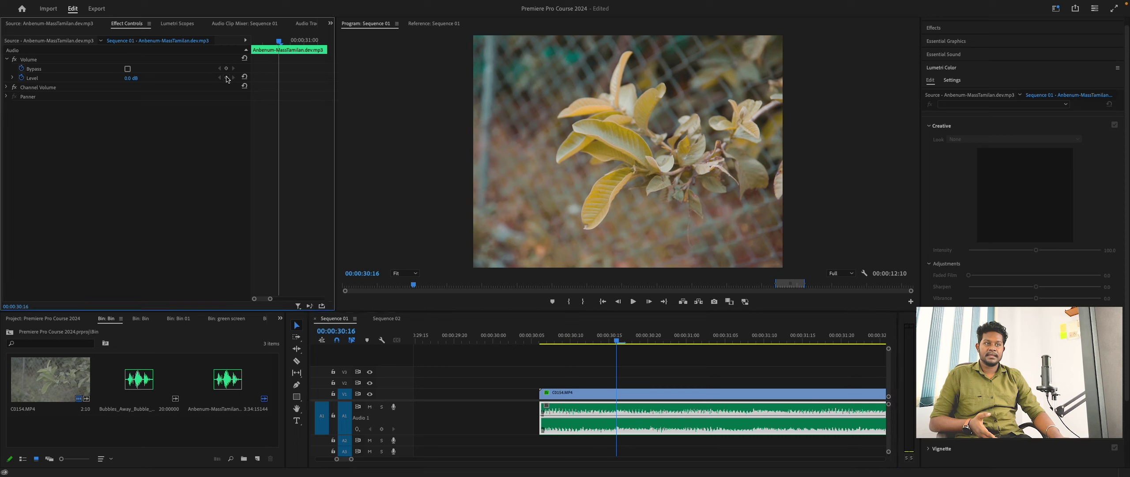
Add a Level keyframe at the clip's start, 00:00:30:06, and lower its volume to the minimum for a fade-in
drag(618, 338, 542, 339)
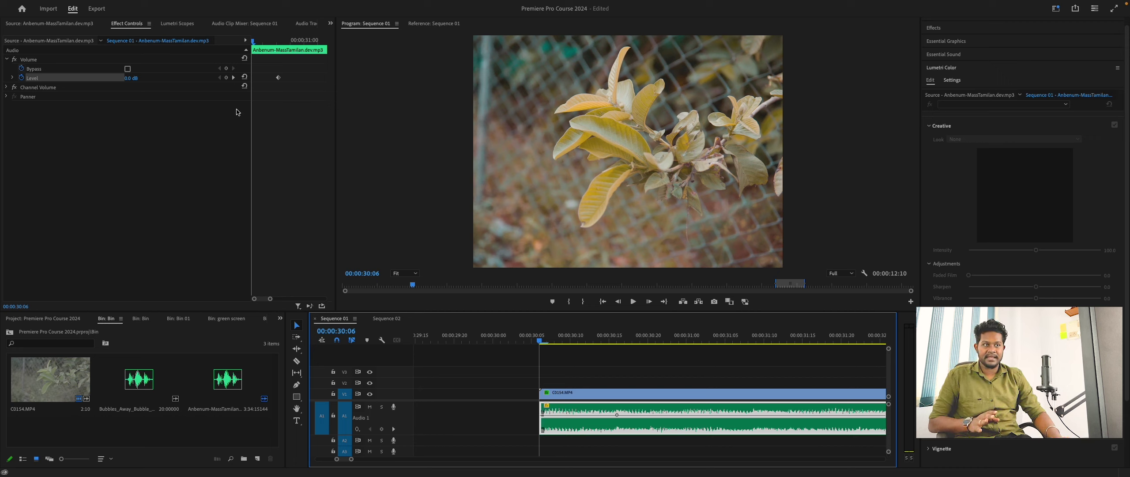
click(226, 78)
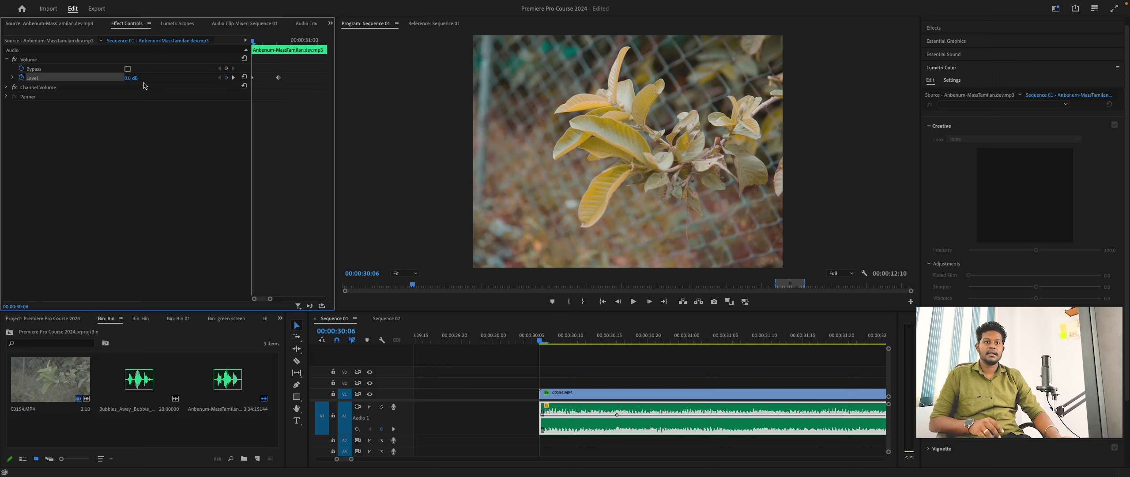
mouse_move(132, 77)
mouse_down()
mouse_move(89, 78)
mouse_move(138, 78)
mouse_up()
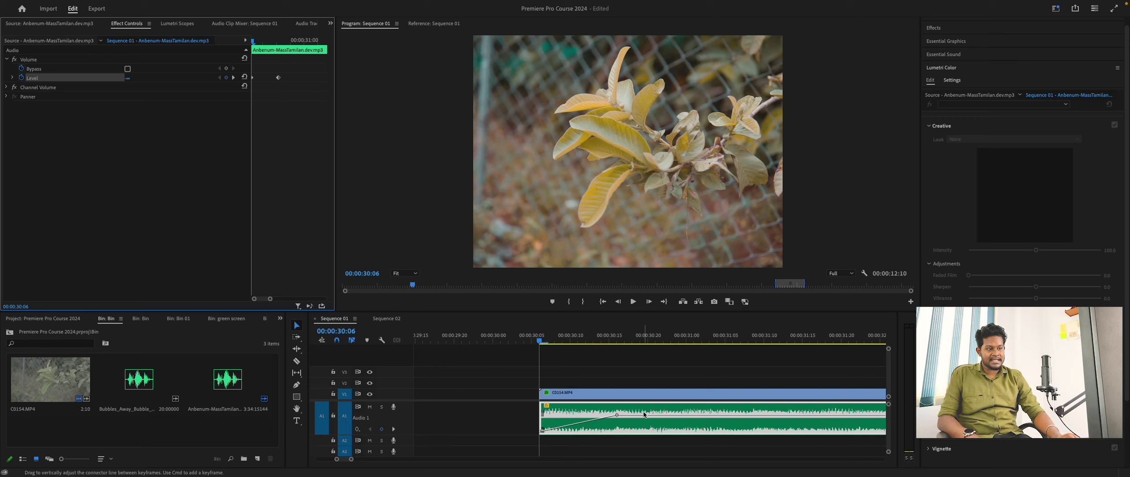
Lengthen the fade-in by moving its second volume keyframe to about 00:00:30:21, and play back the result
drag(618, 415, 659, 415)
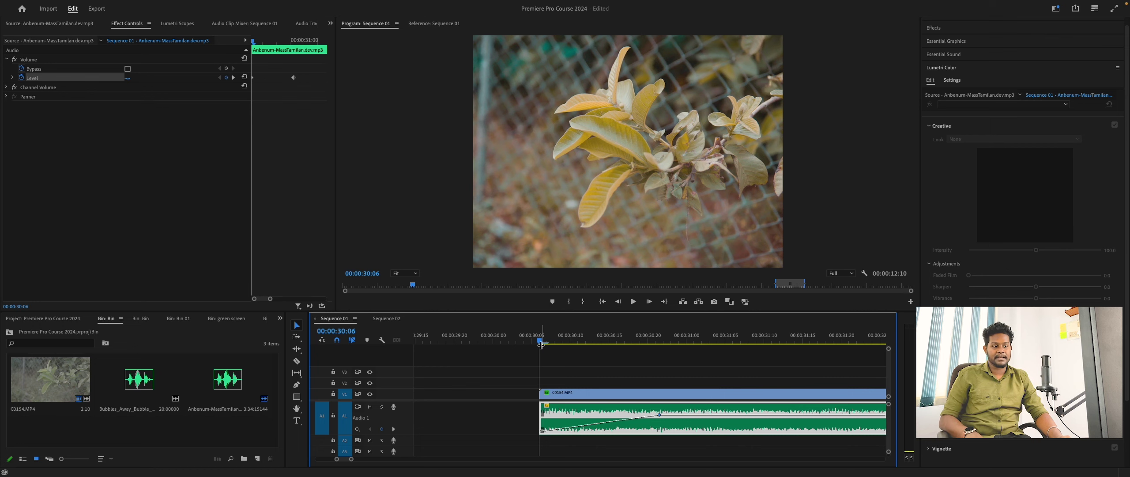
key(space)
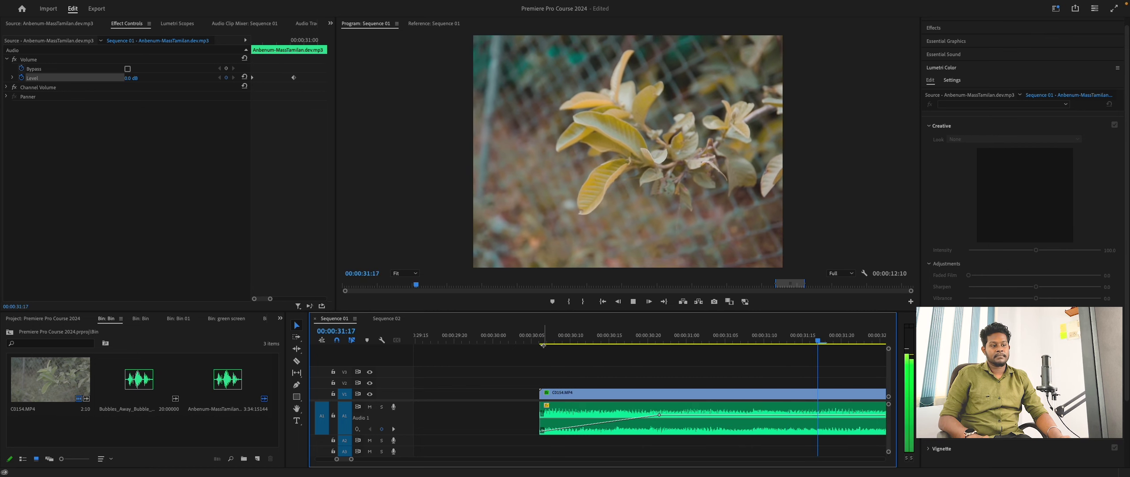
click(542, 343)
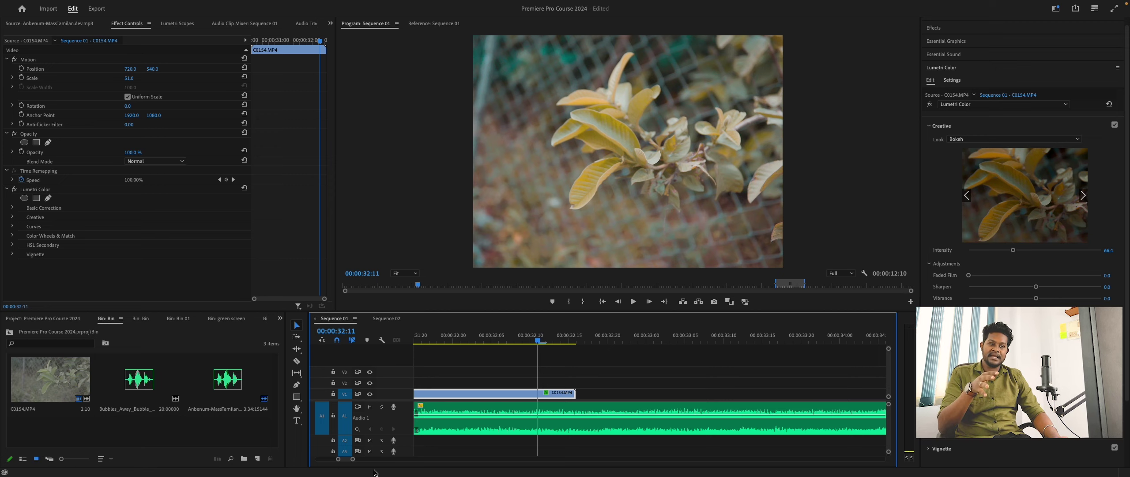
drag(353, 459, 403, 460)
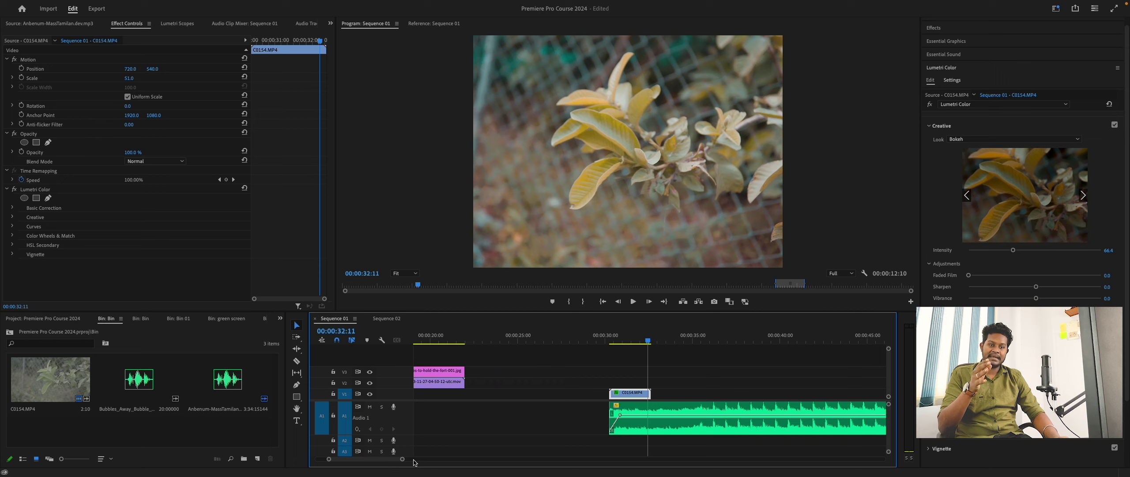